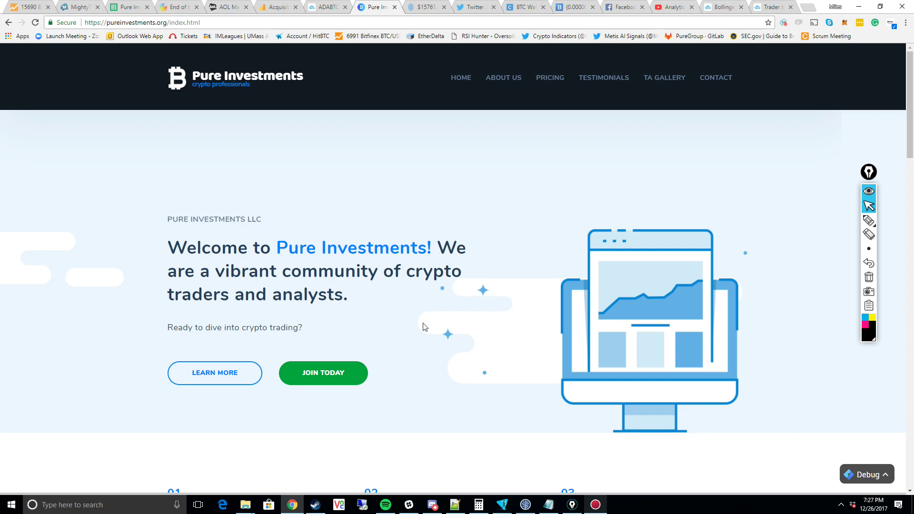
Switch Chrome to the ADABTC TradingView chart tab
click(328, 7)
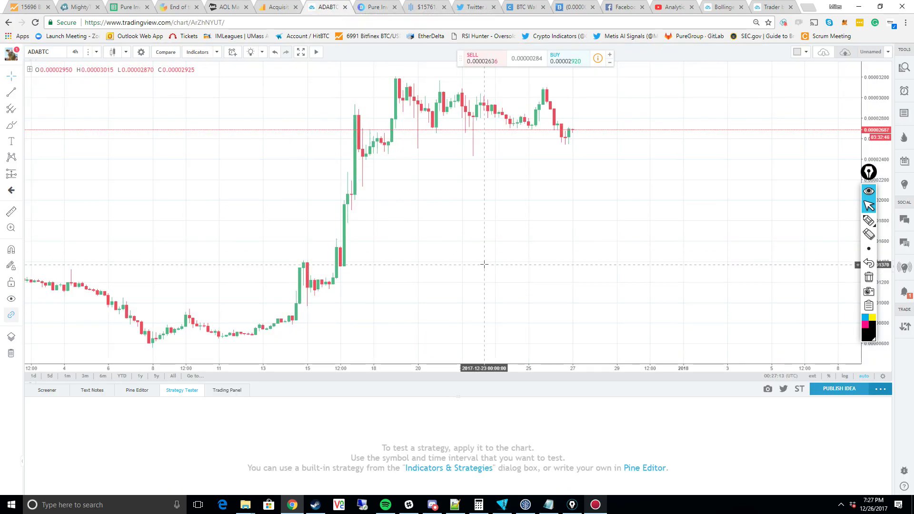
Add the built-in Bollinger Bands indicator, found by searching 'bollinger', to the ADABTC 4h chart
scroll(483, 265, up, 1)
drag(390, 224, 466, 231)
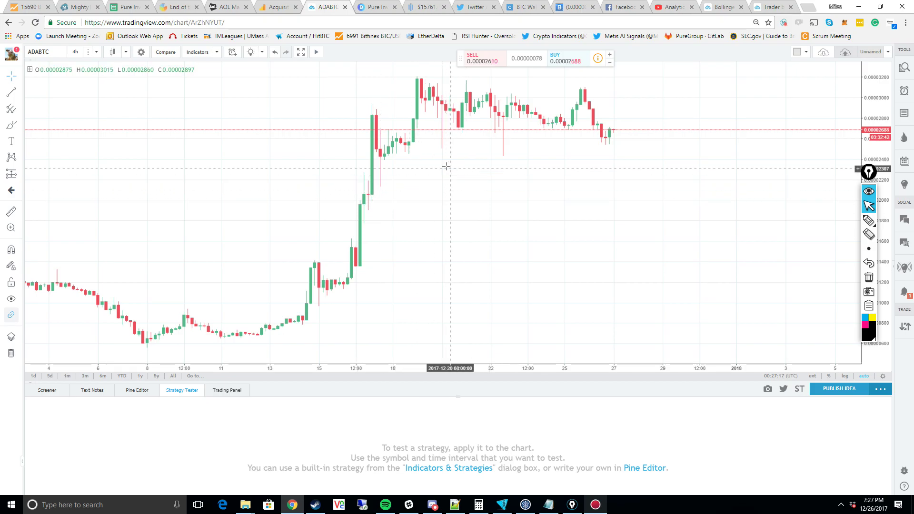
click(212, 56)
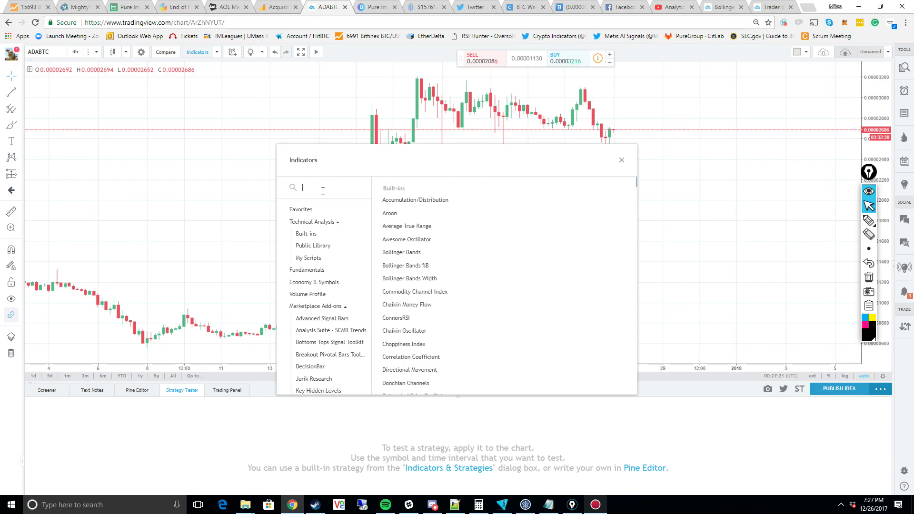
text(bolling)
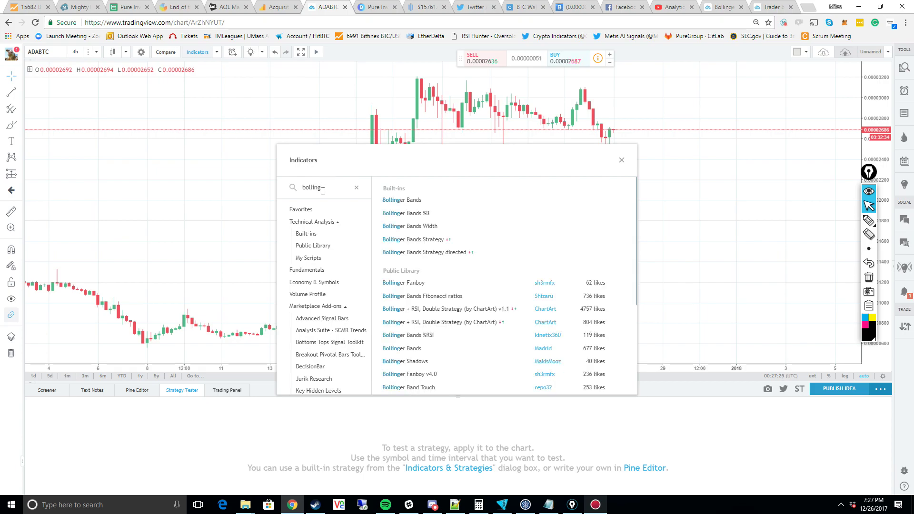
text(er)
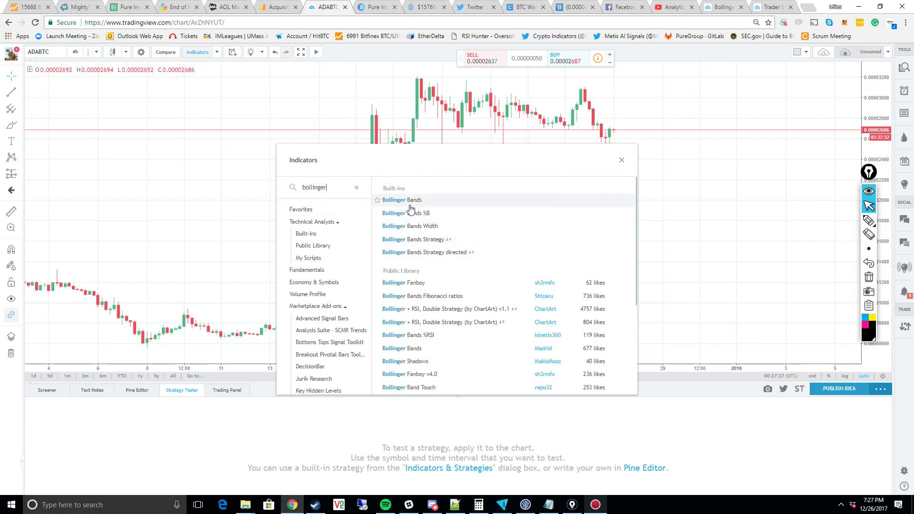
click(380, 202)
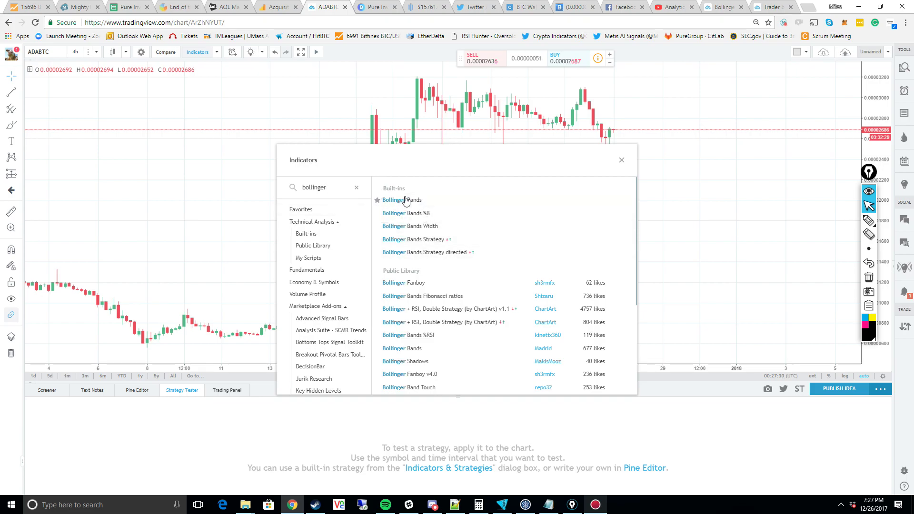
click(621, 160)
scroll(534, 241, down, 4)
scroll(571, 255, up, 4)
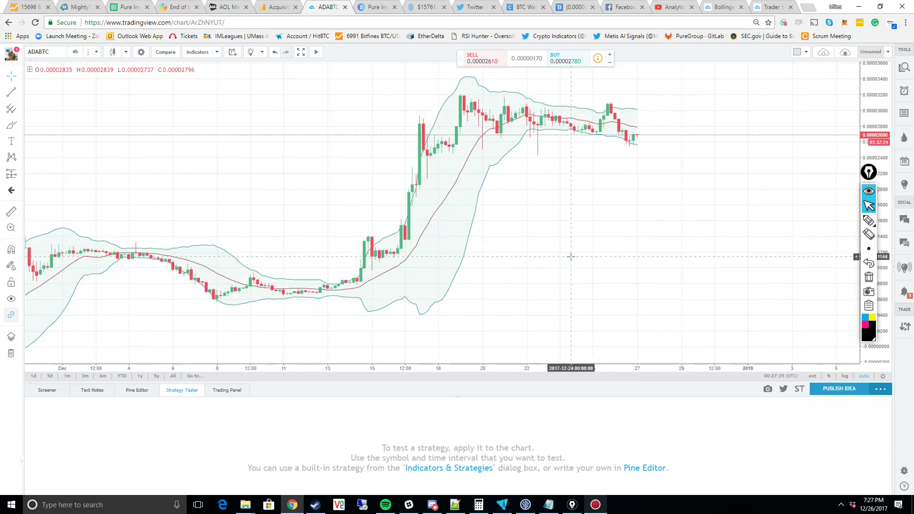
Pan the ADABTC chart so candles from December 8 onward are in view
drag(494, 212, 630, 241)
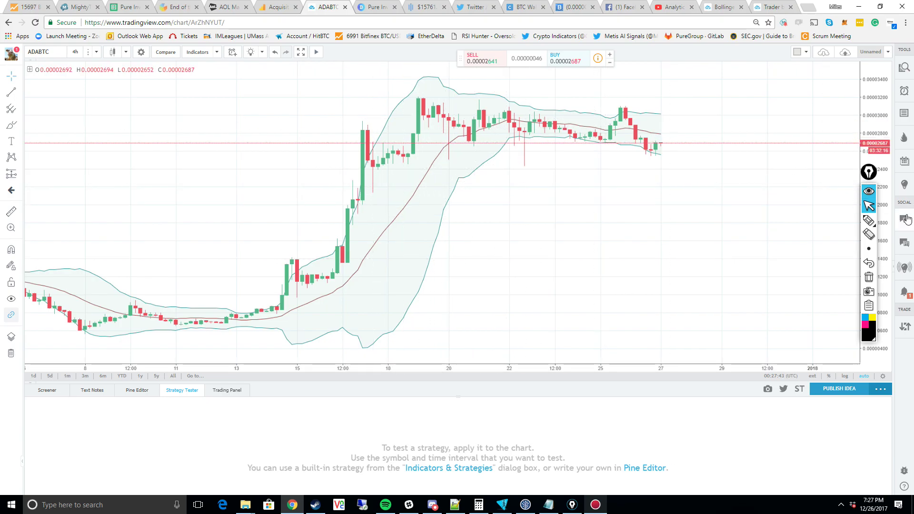
click(868, 219)
mouse_move(418, 155)
mouse_down()
mouse_move(356, 214)
mouse_move(361, 299)
mouse_move(420, 237)
mouse_move(442, 148)
mouse_move(402, 159)
mouse_up()
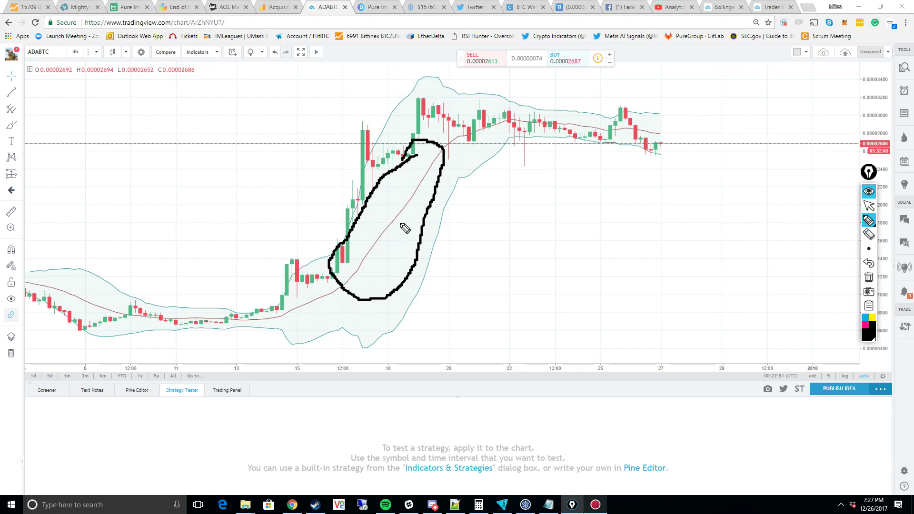
drag(389, 224, 388, 332)
mouse_move(388, 267)
mouse_down()
mouse_move(416, 276)
mouse_move(549, 276)
mouse_up()
drag(403, 269, 265, 280)
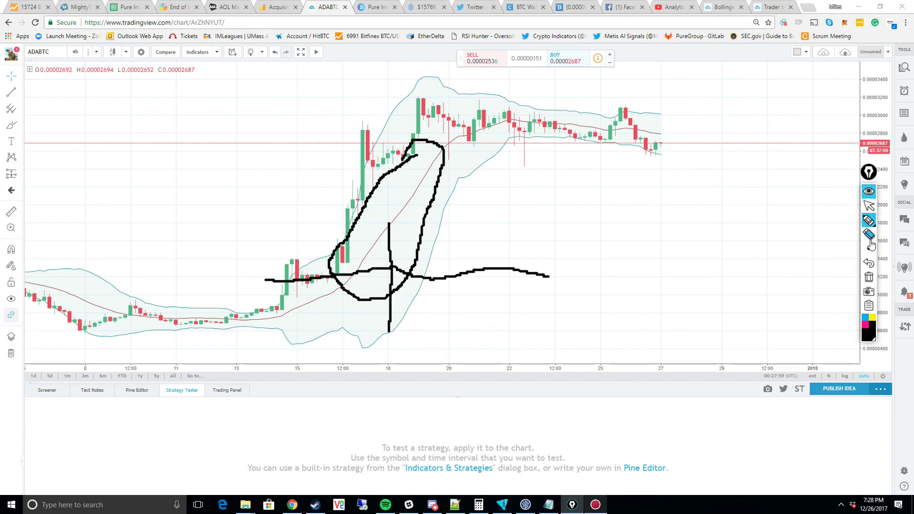
click(869, 282)
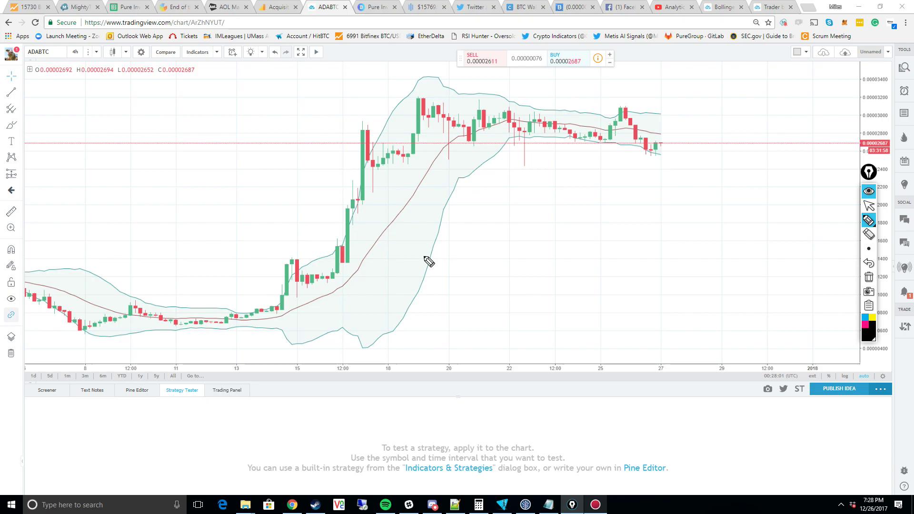
mouse_move(420, 265)
mouse_down()
mouse_move(409, 287)
mouse_move(415, 333)
mouse_move(420, 263)
mouse_up()
mouse_move(372, 117)
mouse_down()
mouse_move(367, 125)
mouse_move(405, 144)
mouse_move(368, 115)
mouse_up()
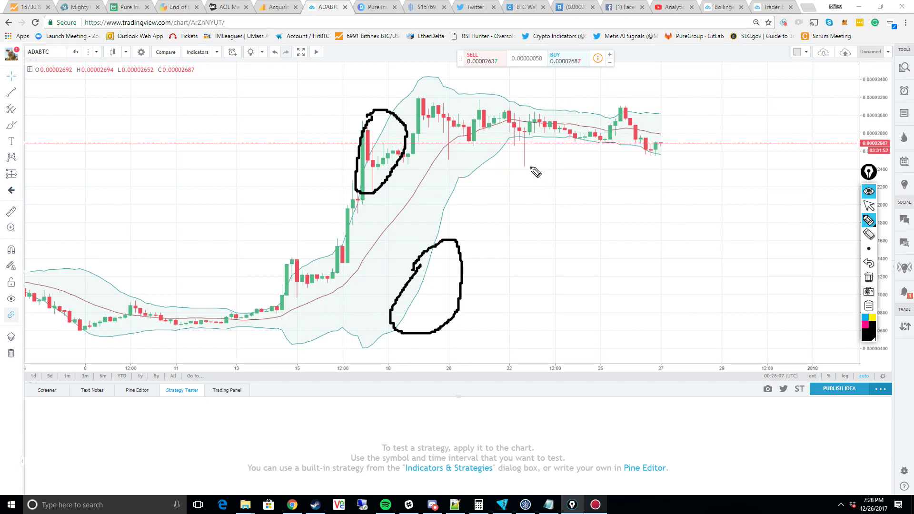
mouse_move(414, 191)
mouse_down()
mouse_move(396, 219)
mouse_move(424, 200)
mouse_move(400, 187)
mouse_up()
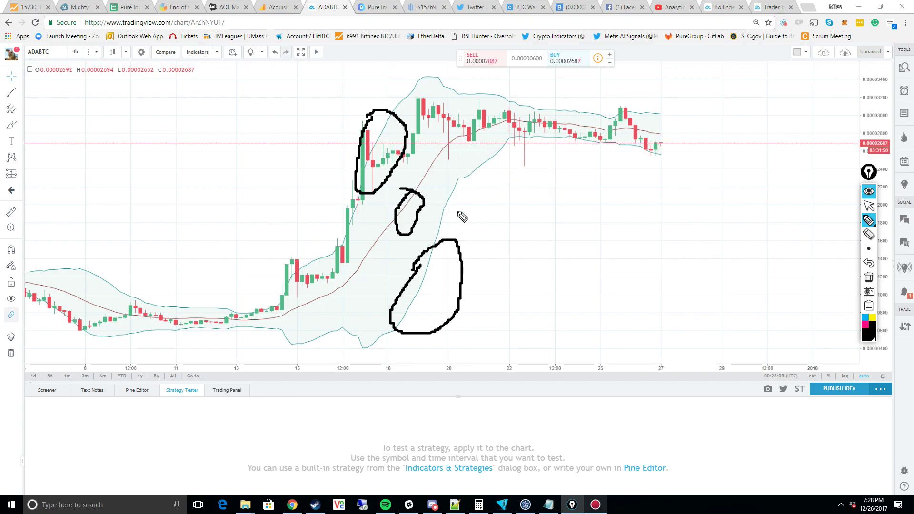
click(868, 279)
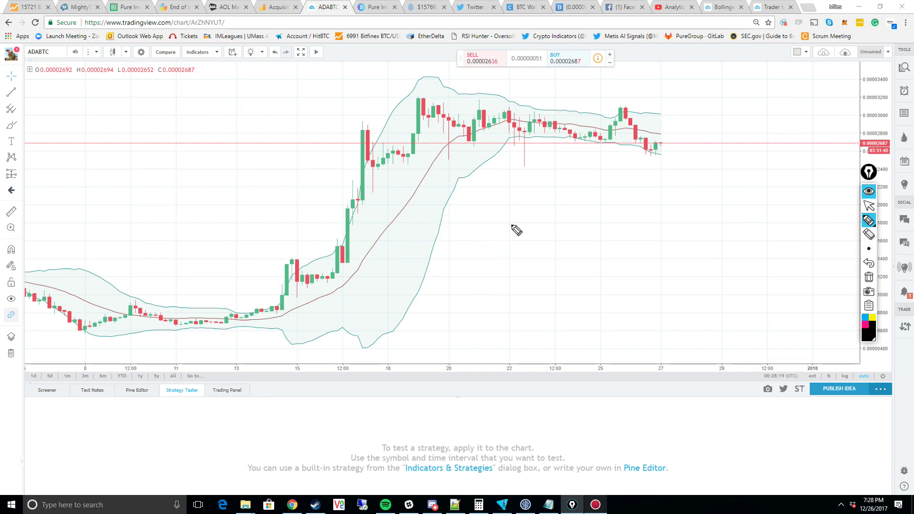
Pan the chart to frame November 26 through December 22, then reselect the pen tool
click(869, 206)
drag(463, 267, 678, 256)
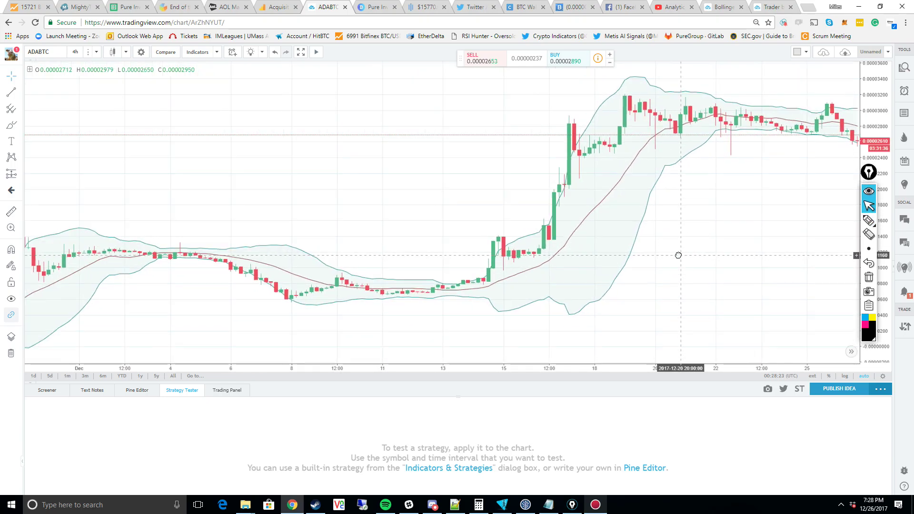
drag(369, 285, 565, 295)
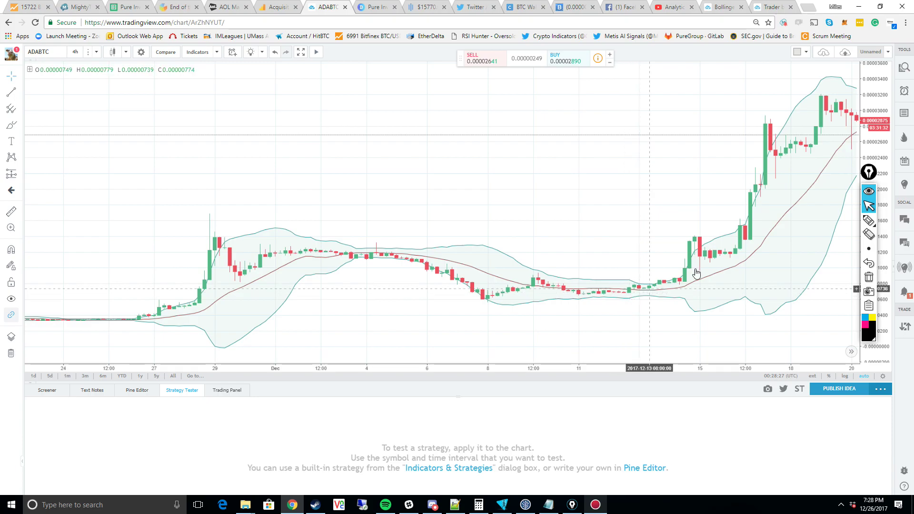
drag(709, 265, 629, 264)
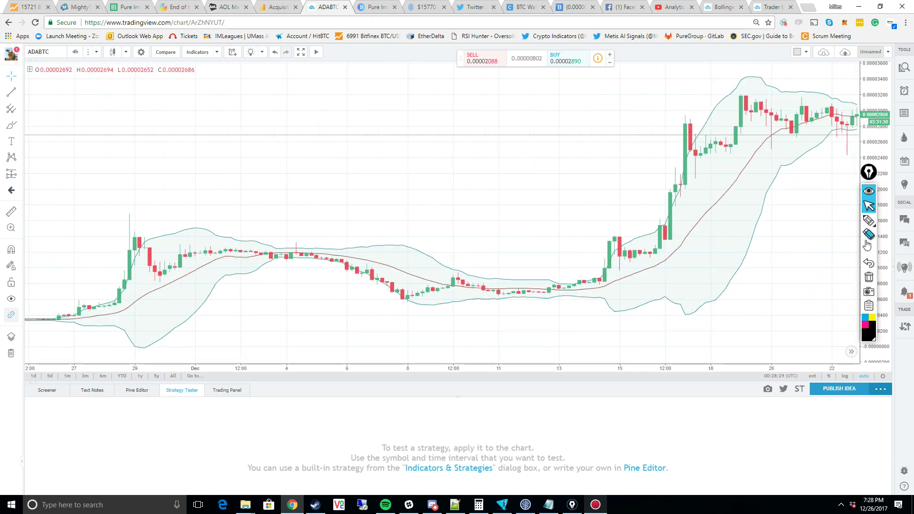
click(868, 221)
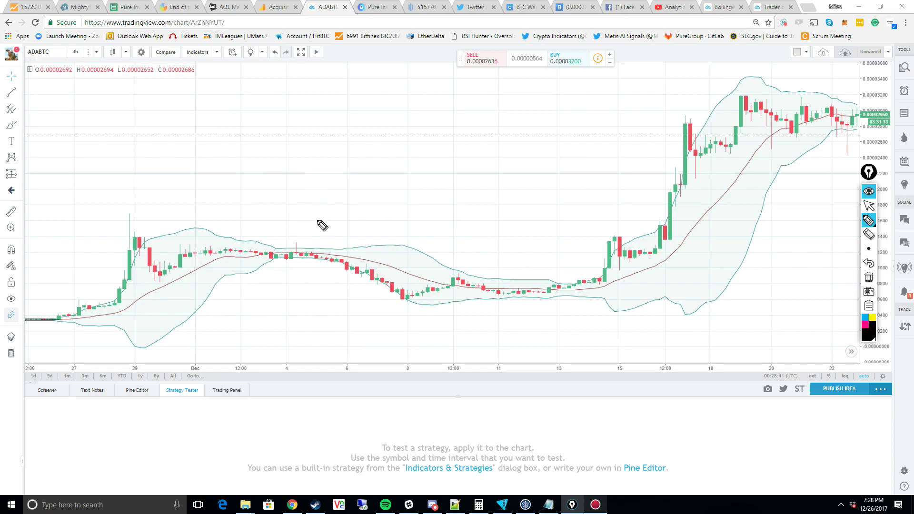
Sketch two lines and circle the candles near December 4, December 13 and the left edge
drag(232, 115, 325, 127)
drag(208, 150, 313, 163)
mouse_move(278, 107)
mouse_down()
mouse_move(261, 173)
mouse_move(279, 105)
mouse_up()
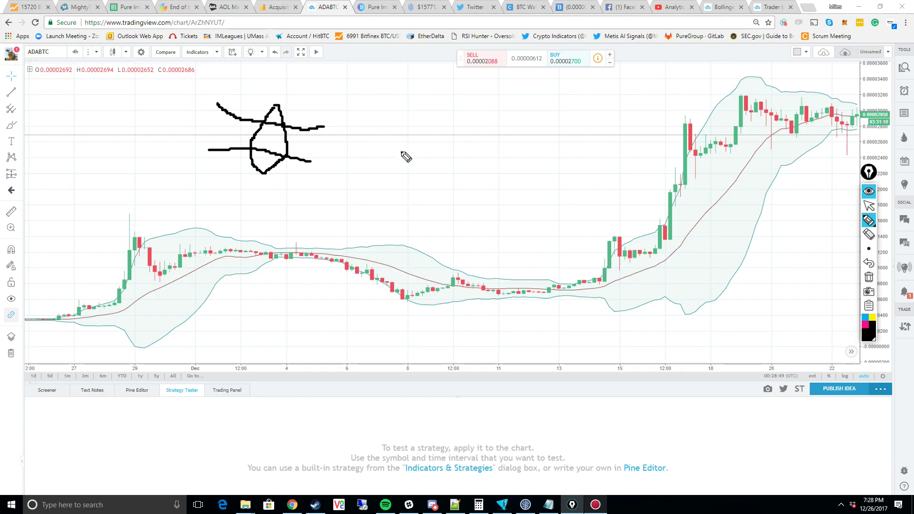
mouse_move(296, 241)
mouse_down()
mouse_move(282, 276)
mouse_move(264, 243)
mouse_up()
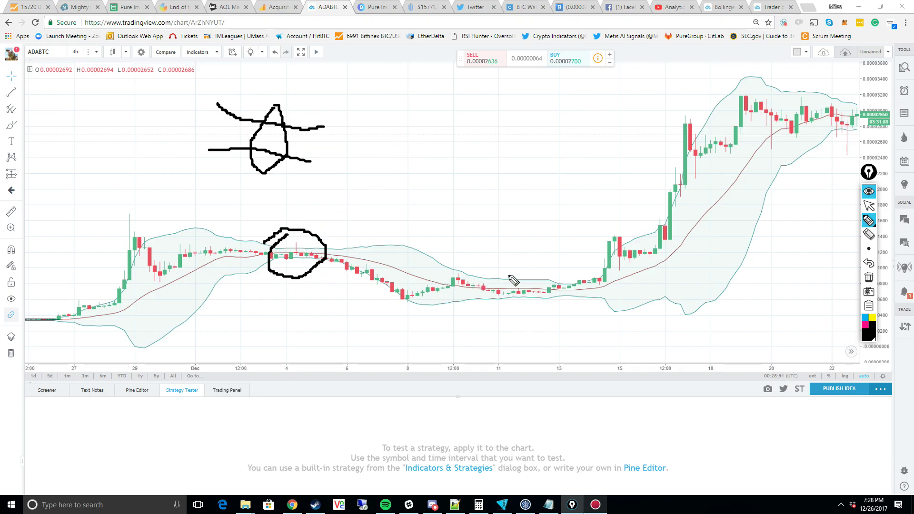
mouse_move(574, 276)
mouse_down()
mouse_move(547, 307)
mouse_move(578, 254)
mouse_move(544, 266)
mouse_up()
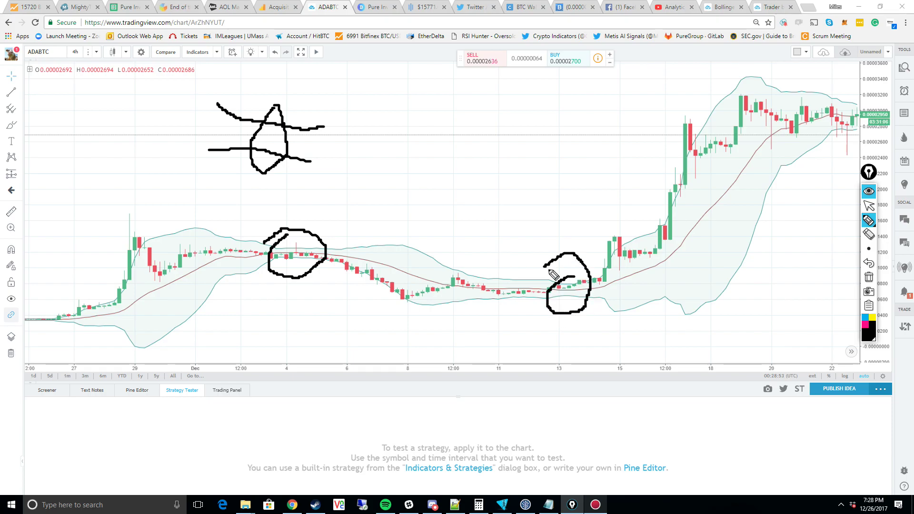
mouse_move(70, 300)
mouse_down()
mouse_move(56, 307)
mouse_move(113, 325)
mouse_move(59, 291)
mouse_up()
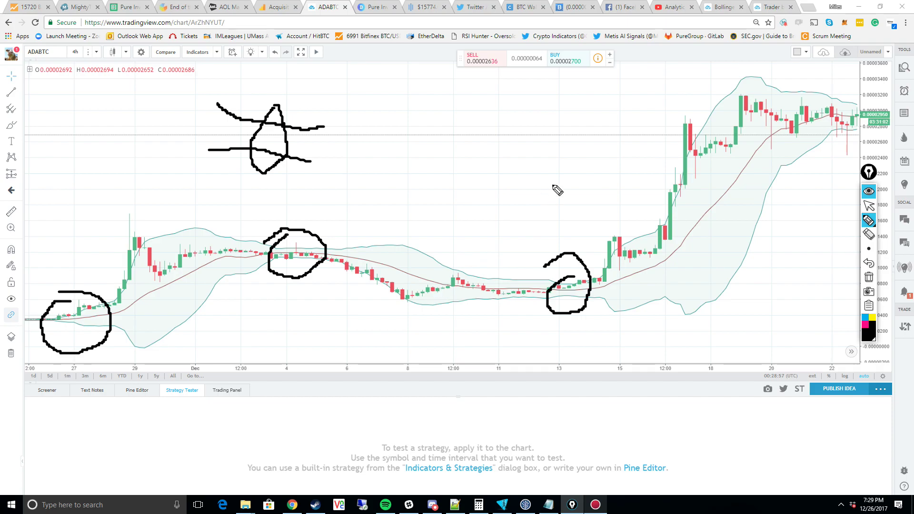
Draw rising and falling arrows around the December 13 squeeze, then erase all freehand drawings
mouse_move(441, 187)
mouse_down()
mouse_move(428, 166)
mouse_move(435, 140)
mouse_move(458, 173)
mouse_up()
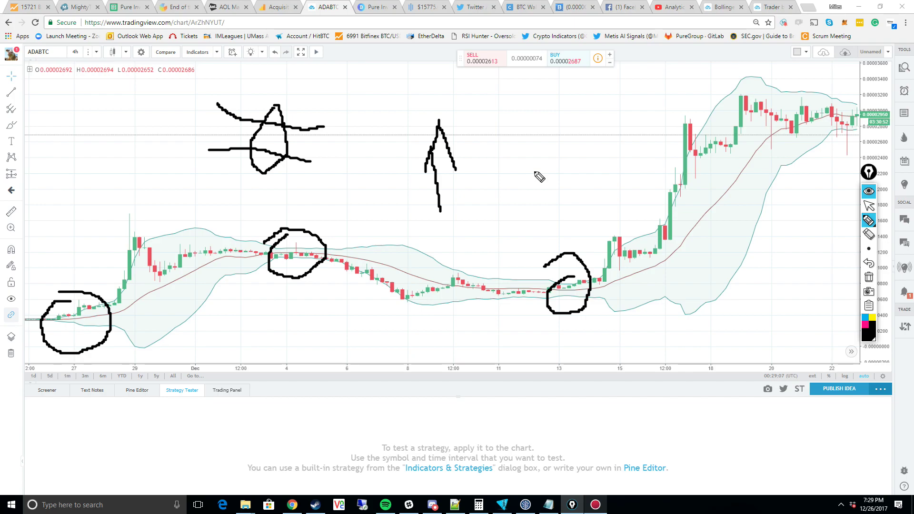
mouse_move(507, 180)
mouse_down()
mouse_move(562, 119)
mouse_move(540, 117)
mouse_move(577, 110)
mouse_up()
drag(509, 184, 580, 256)
mouse_move(548, 217)
mouse_down()
mouse_move(567, 232)
mouse_move(607, 218)
mouse_up()
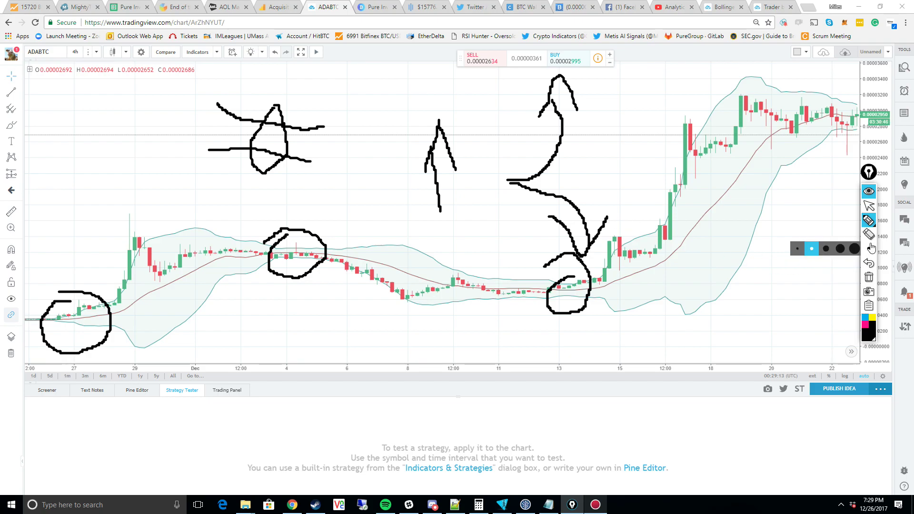
click(868, 277)
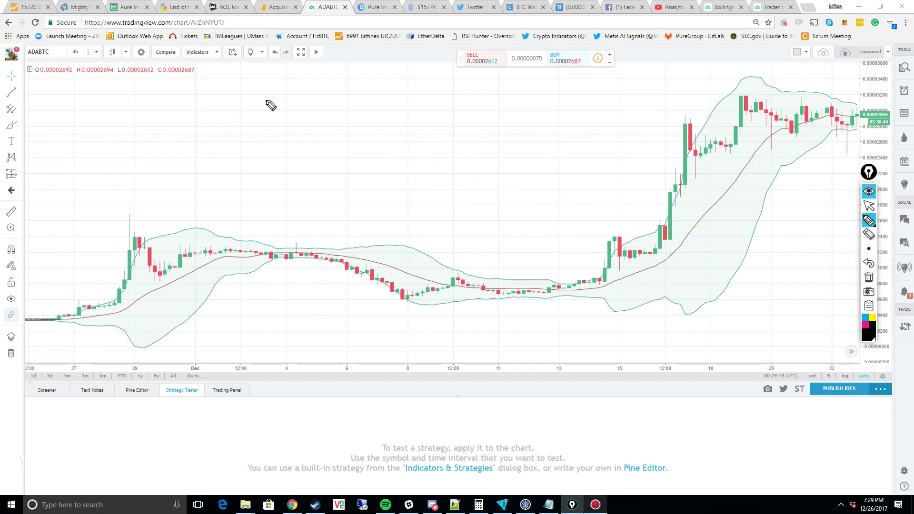
mouse_move(332, 96)
mouse_down()
mouse_move(310, 117)
mouse_move(351, 134)
mouse_up()
mouse_move(383, 109)
mouse_down()
mouse_move(368, 110)
mouse_move(373, 122)
mouse_move(405, 116)
mouse_move(402, 141)
mouse_up()
mouse_move(417, 122)
mouse_down()
mouse_move(435, 137)
mouse_move(459, 118)
mouse_up()
mouse_move(525, 139)
mouse_down()
mouse_move(535, 78)
mouse_move(556, 106)
mouse_up()
mouse_move(312, 191)
mouse_down()
mouse_move(320, 155)
mouse_move(350, 159)
mouse_move(347, 204)
mouse_move(366, 180)
mouse_move(387, 180)
mouse_up()
drag(408, 143, 400, 206)
mouse_move(394, 172)
mouse_down()
mouse_move(442, 187)
mouse_move(447, 208)
mouse_move(491, 193)
mouse_up()
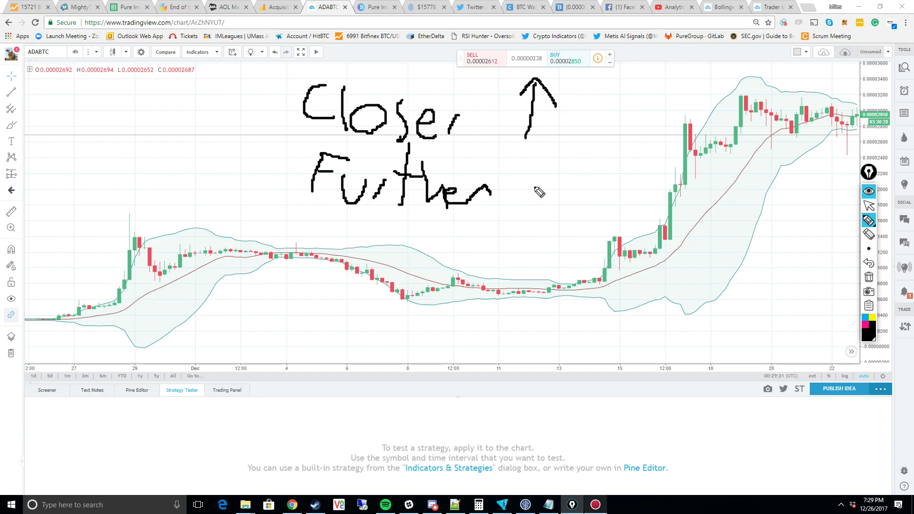
mouse_move(532, 162)
mouse_down()
mouse_move(537, 212)
mouse_move(562, 191)
mouse_up()
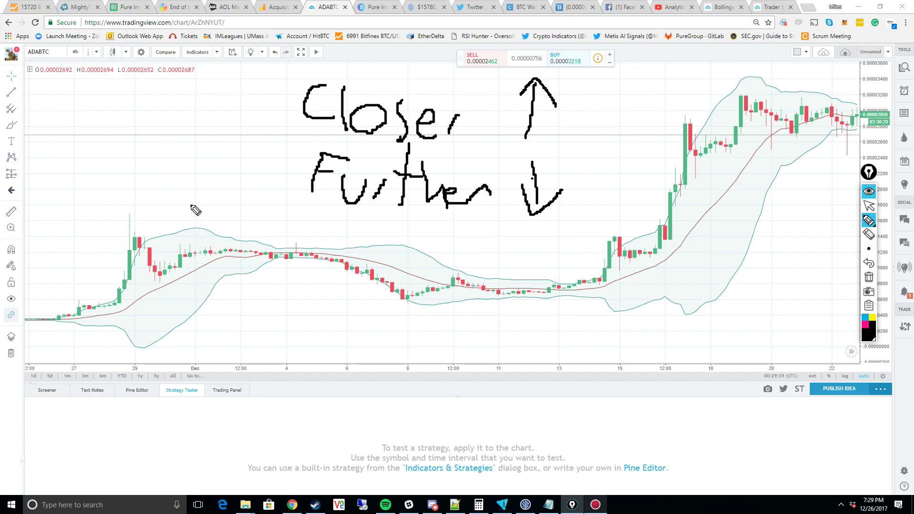
mouse_move(172, 215)
mouse_down()
mouse_move(126, 267)
mouse_move(156, 346)
mouse_move(217, 339)
mouse_move(197, 235)
mouse_move(164, 218)
mouse_up()
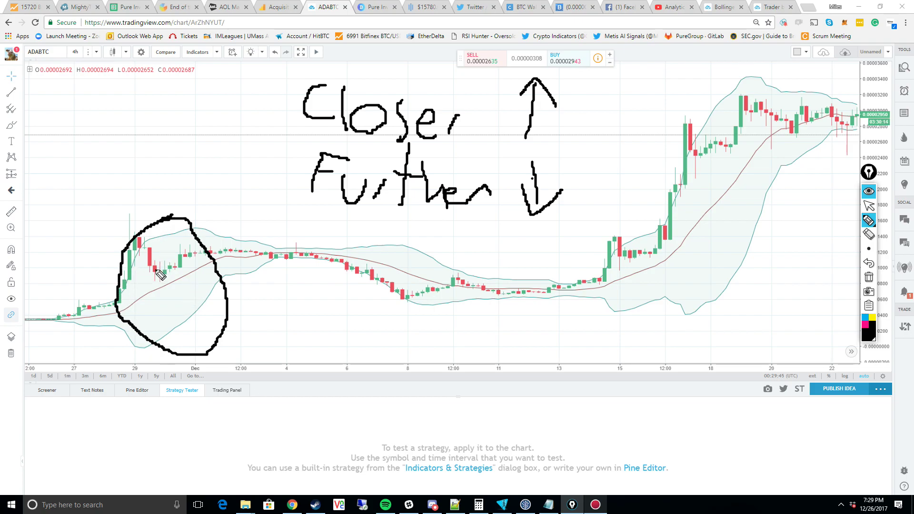
mouse_move(120, 304)
mouse_down()
mouse_move(143, 247)
mouse_move(168, 279)
mouse_move(196, 256)
mouse_move(222, 272)
mouse_up()
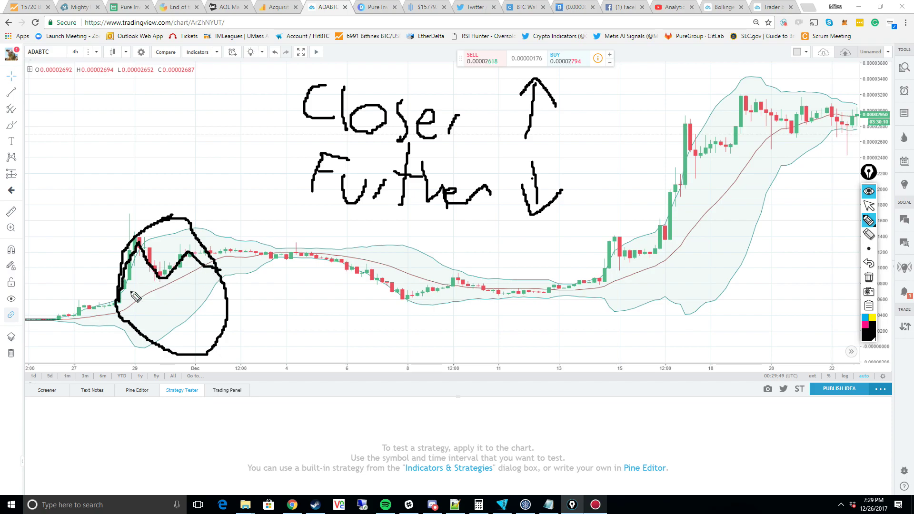
mouse_move(126, 292)
mouse_down()
mouse_move(142, 248)
mouse_move(164, 278)
mouse_move(199, 254)
mouse_move(228, 263)
mouse_move(259, 256)
mouse_up()
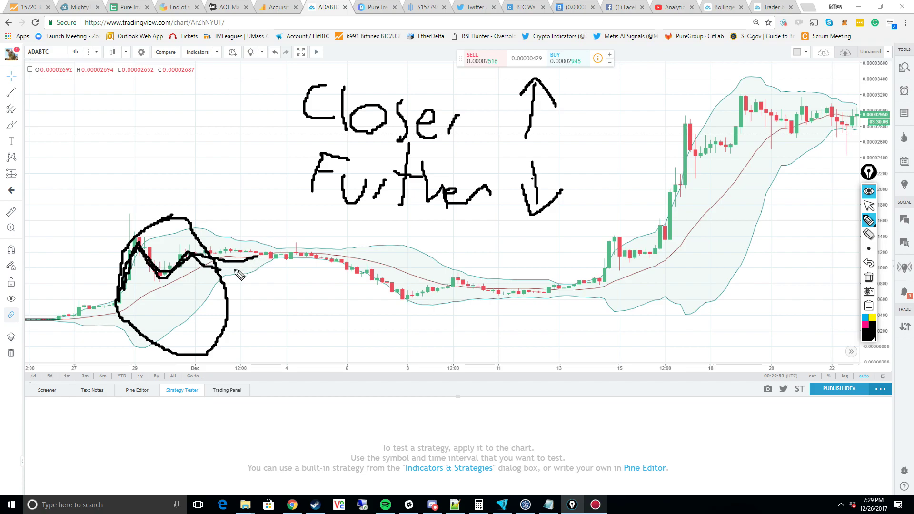
click(868, 234)
mouse_move(870, 252)
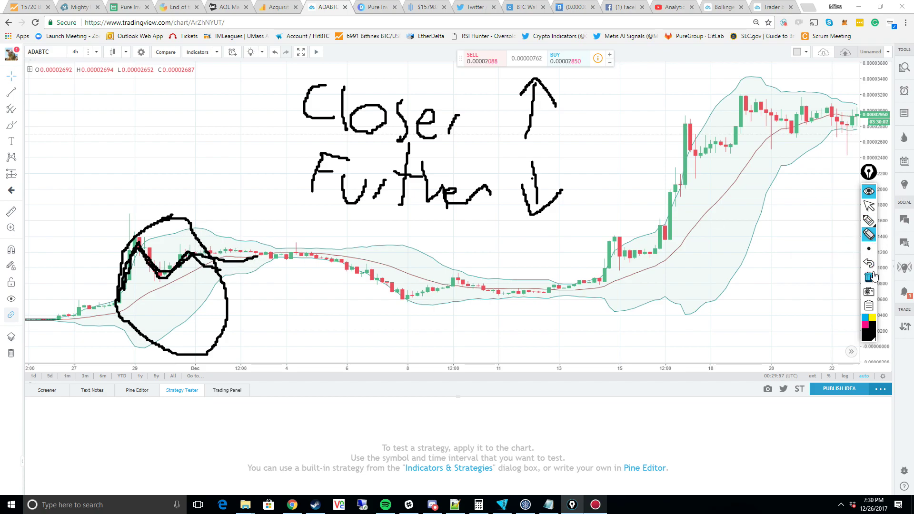
click(869, 277)
click(867, 220)
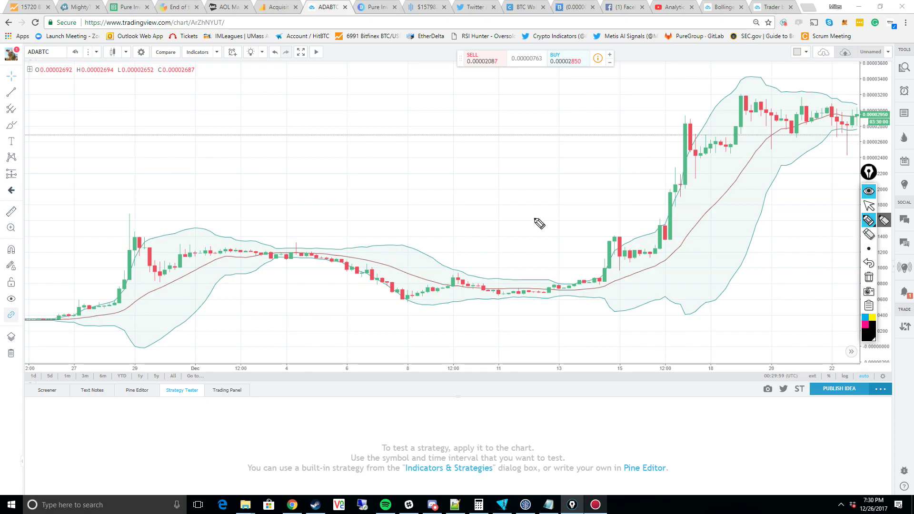
Draw a test rightward arrow, erase it, and go back to the brush
mouse_move(202, 154)
mouse_down()
mouse_move(415, 156)
mouse_move(435, 166)
mouse_move(375, 171)
mouse_up()
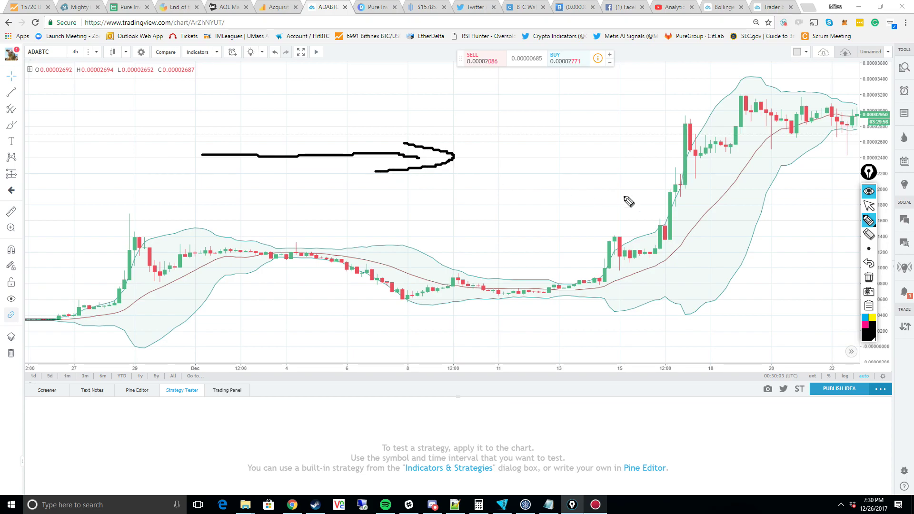
click(868, 236)
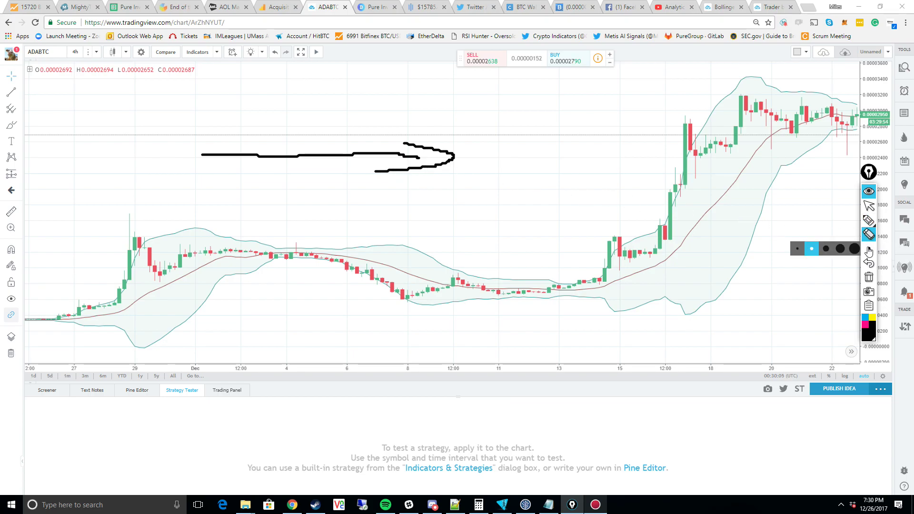
click(868, 279)
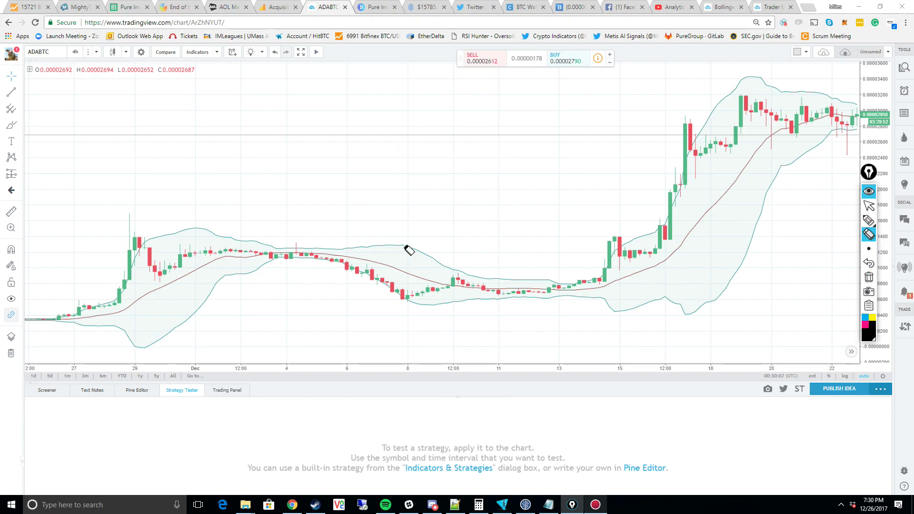
click(868, 220)
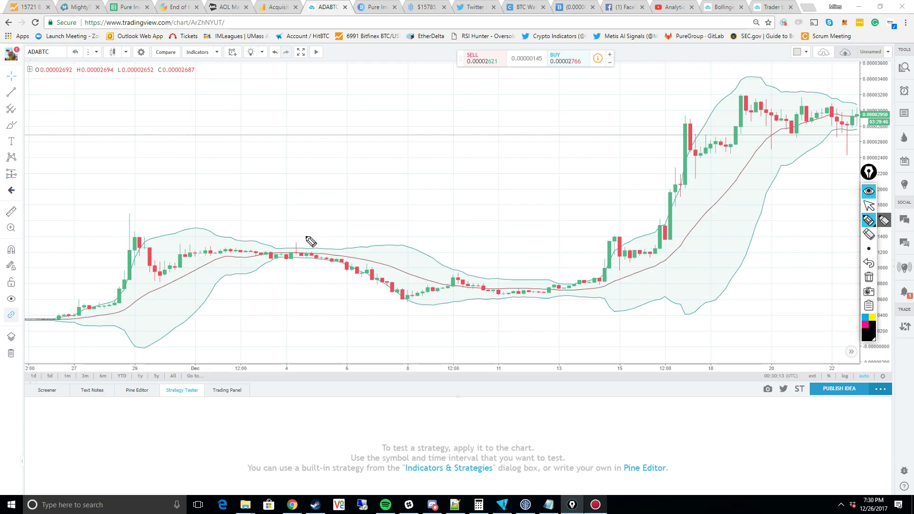
Circle the Dec 4, Nov 27 and Dec 13 squeezes with arrows showing each breakout direction
mouse_move(315, 236)
mouse_down()
mouse_move(280, 259)
mouse_move(343, 262)
mouse_move(315, 240)
mouse_up()
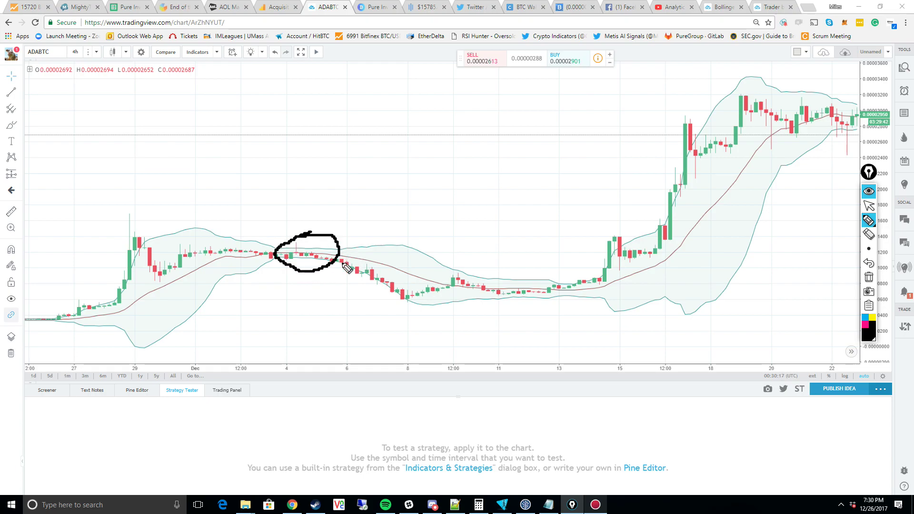
mouse_move(348, 267)
mouse_down()
mouse_move(408, 310)
mouse_move(398, 315)
mouse_up()
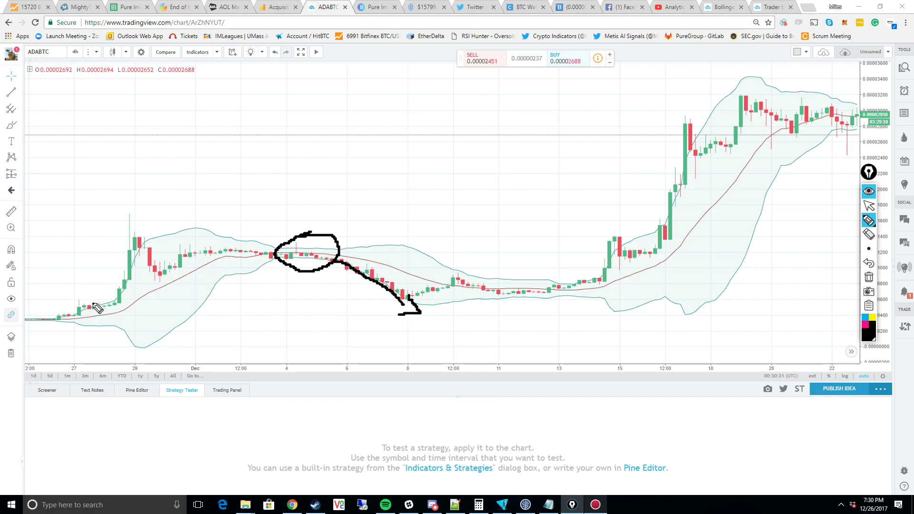
mouse_move(94, 301)
mouse_down()
mouse_move(62, 347)
mouse_move(76, 299)
mouse_move(95, 317)
mouse_move(160, 220)
mouse_move(189, 233)
mouse_up()
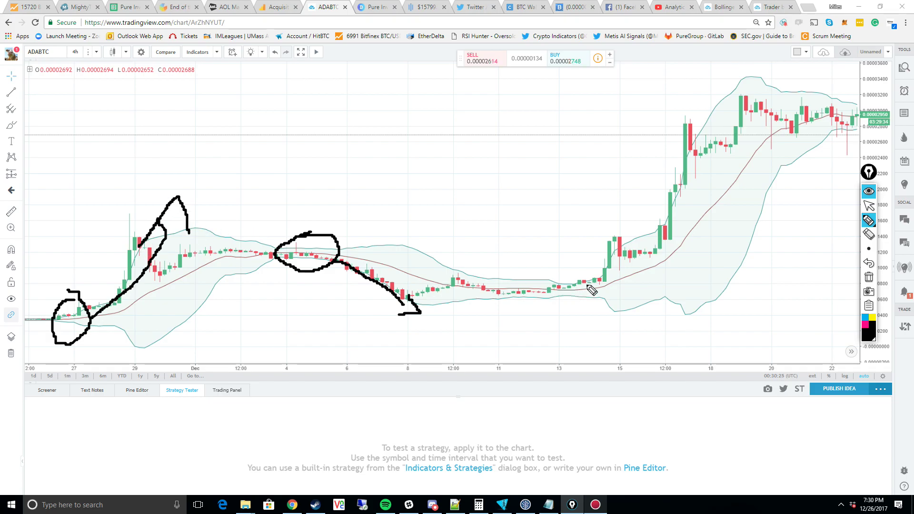
mouse_move(593, 281)
mouse_down()
mouse_move(626, 240)
mouse_move(631, 177)
mouse_up()
drag(610, 219, 642, 190)
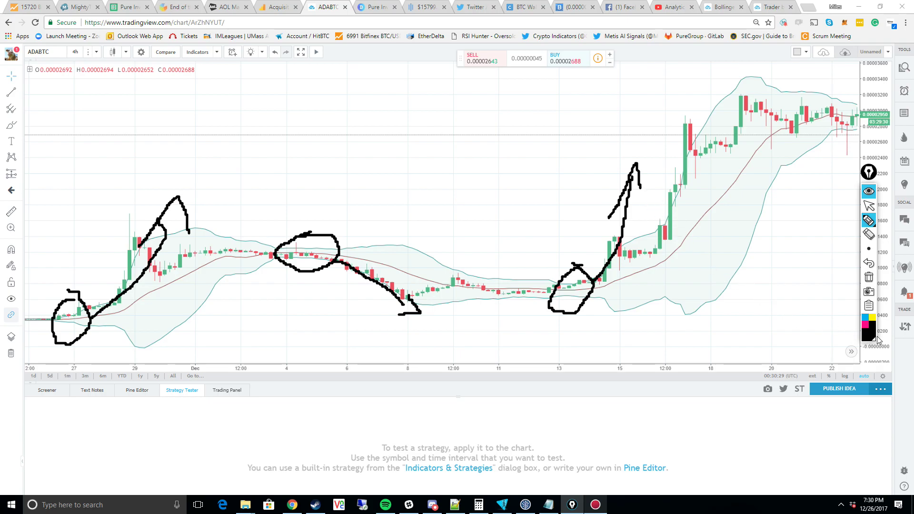
Clear the chart and circle the candles near Dec 4, the Dec 6–10 dip, and Dec 11–13
click(868, 277)
mouse_move(282, 242)
mouse_down()
mouse_move(266, 261)
mouse_move(298, 264)
mouse_move(285, 240)
mouse_move(277, 245)
mouse_up()
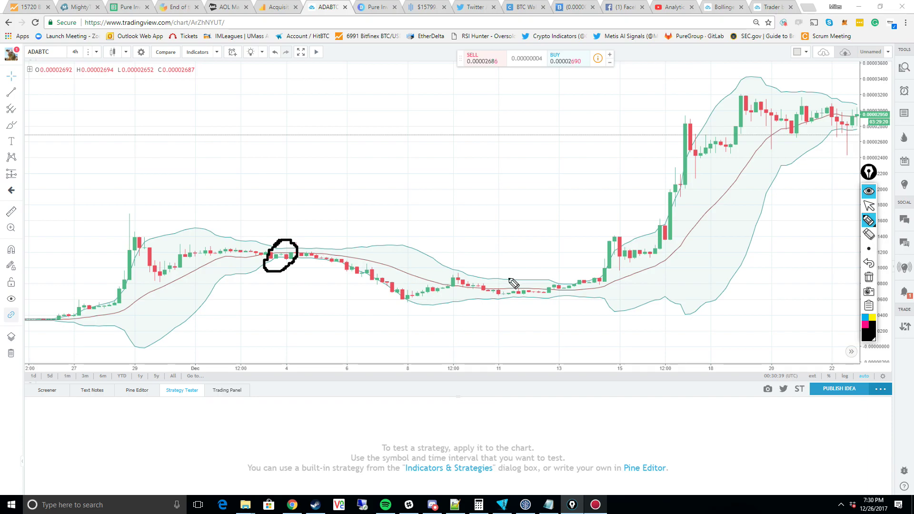
mouse_move(414, 227)
mouse_down()
mouse_move(357, 281)
mouse_move(450, 266)
mouse_move(387, 231)
mouse_up()
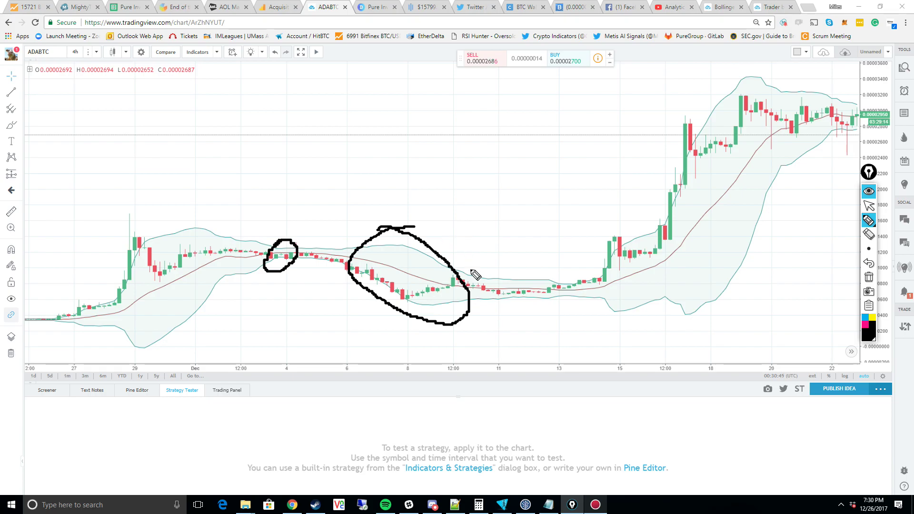
mouse_move(492, 267)
mouse_down()
mouse_move(481, 295)
mouse_move(495, 266)
mouse_up()
mouse_move(569, 274)
mouse_down()
mouse_move(567, 309)
mouse_move(567, 273)
mouse_up()
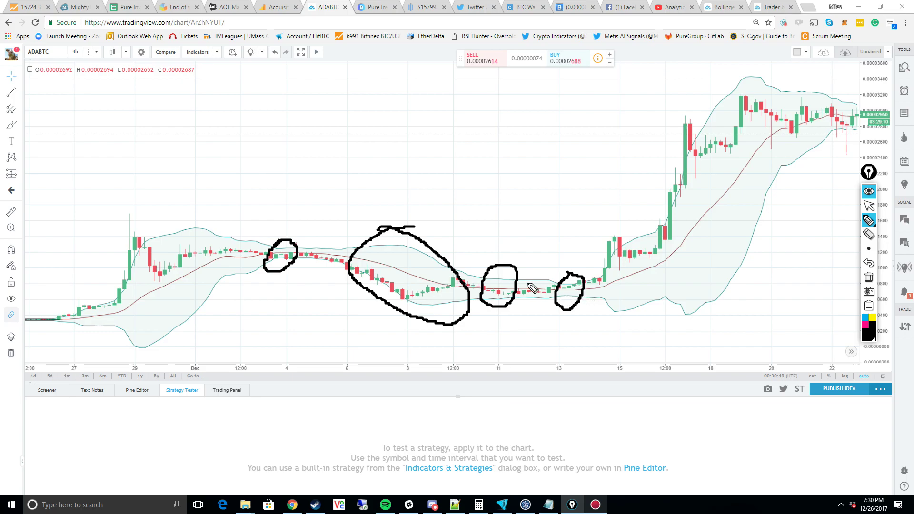
Link the squeeze loops, loop the mid-December rally, and arrow across the latest candles
drag(452, 260, 588, 284)
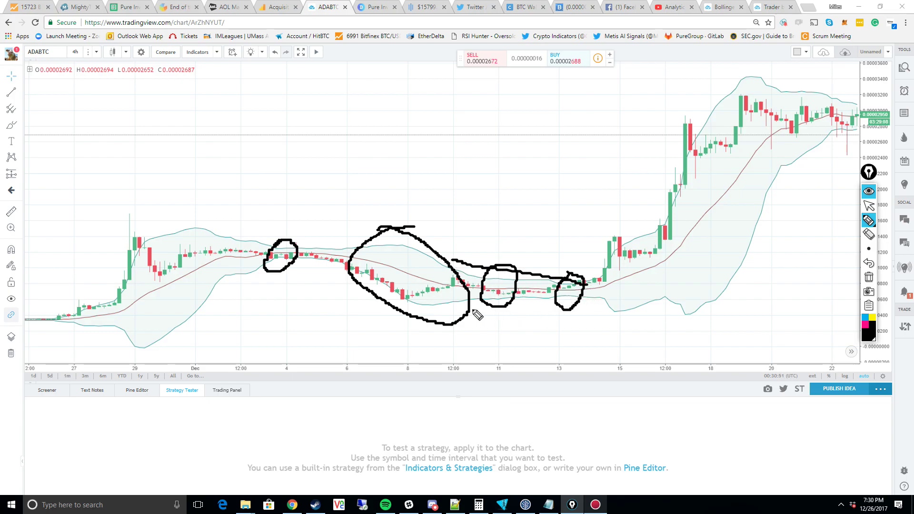
mouse_move(471, 309)
mouse_down()
mouse_move(586, 284)
mouse_move(647, 253)
mouse_move(698, 125)
mouse_up()
mouse_move(664, 161)
mouse_down()
mouse_move(694, 114)
mouse_move(719, 156)
mouse_up()
mouse_move(770, 76)
mouse_down()
mouse_move(617, 269)
mouse_move(718, 339)
mouse_move(794, 157)
mouse_move(783, 73)
mouse_move(727, 91)
mouse_move(715, 108)
mouse_up()
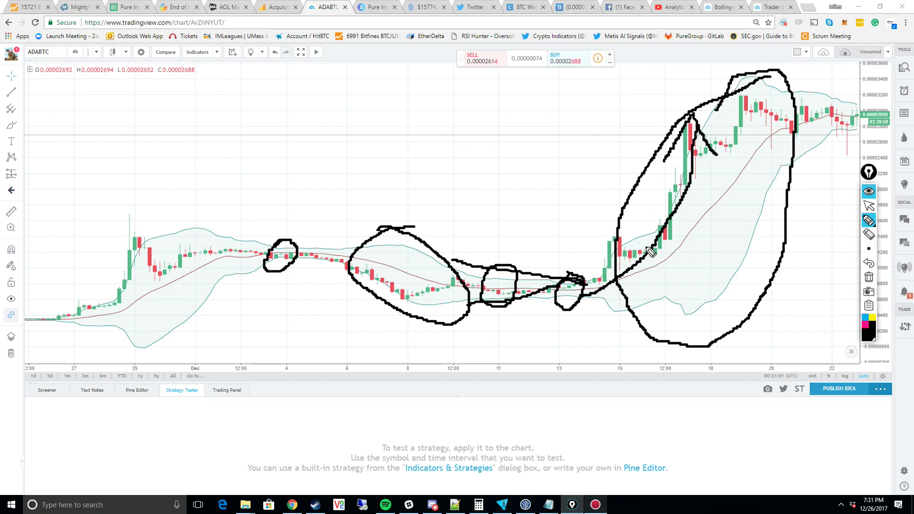
mouse_move(722, 109)
mouse_down()
mouse_move(786, 120)
mouse_move(822, 106)
mouse_move(833, 131)
mouse_move(820, 142)
mouse_up()
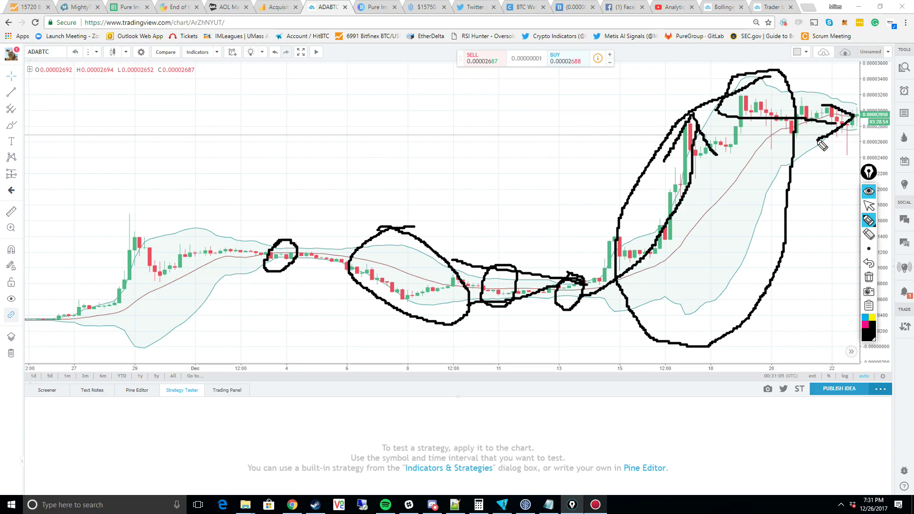
Erase all drawings, sketch a test bracket over early December, then clear it too
click(869, 279)
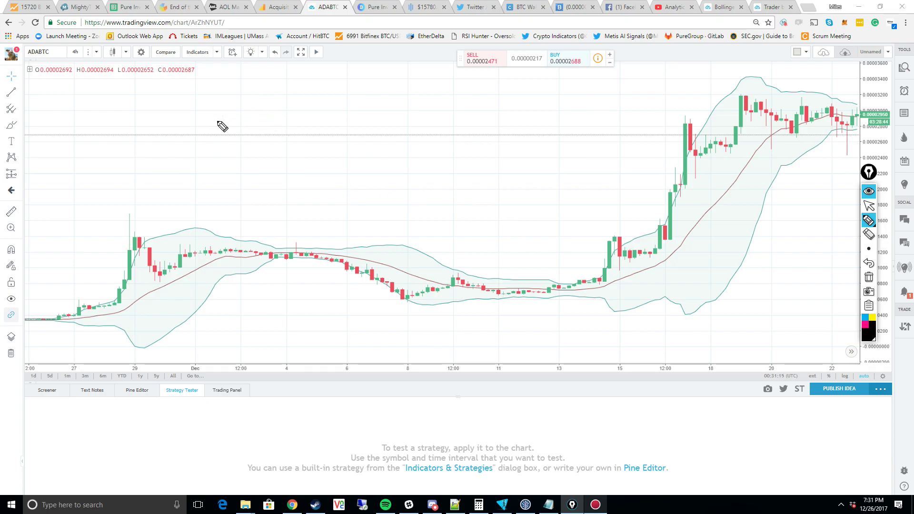
mouse_move(218, 123)
mouse_down()
mouse_move(431, 129)
mouse_move(235, 119)
mouse_move(217, 162)
mouse_up()
drag(438, 113, 432, 157)
mouse_move(872, 258)
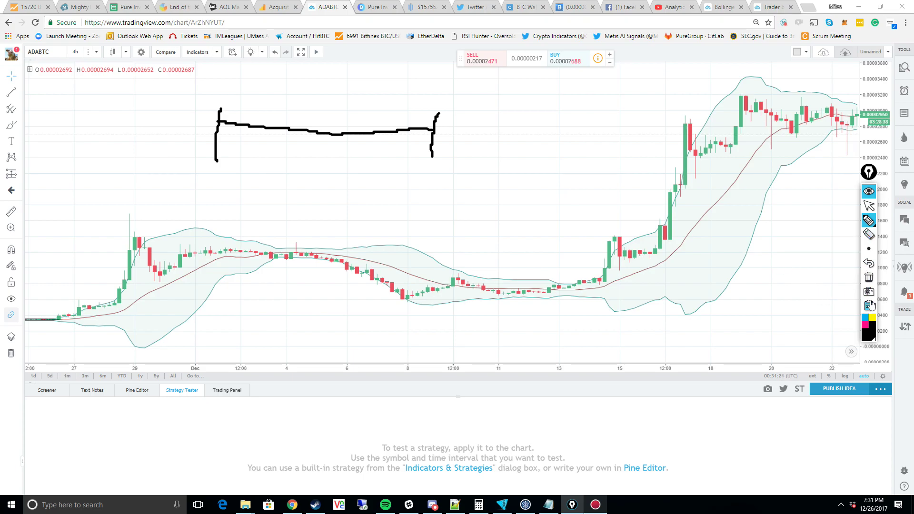
click(869, 277)
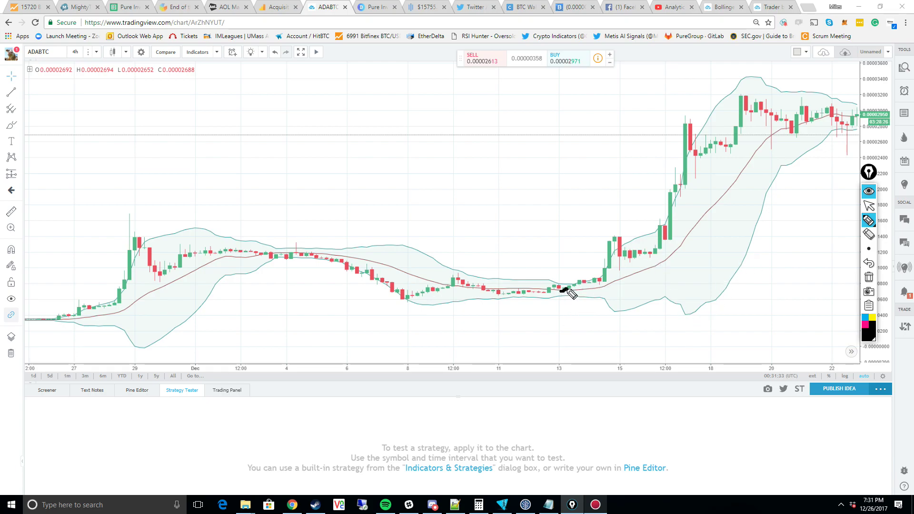
drag(589, 289, 602, 284)
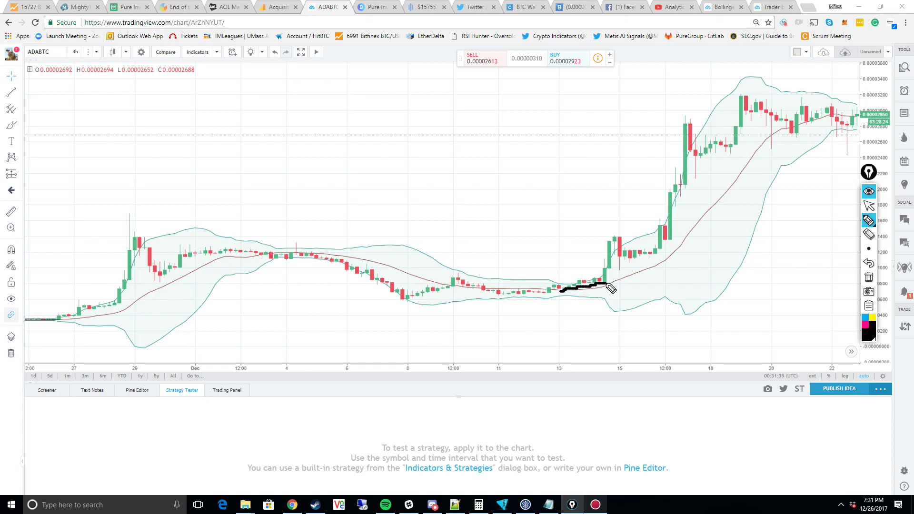
mouse_move(414, 210)
mouse_down()
mouse_move(514, 124)
mouse_move(534, 153)
mouse_up()
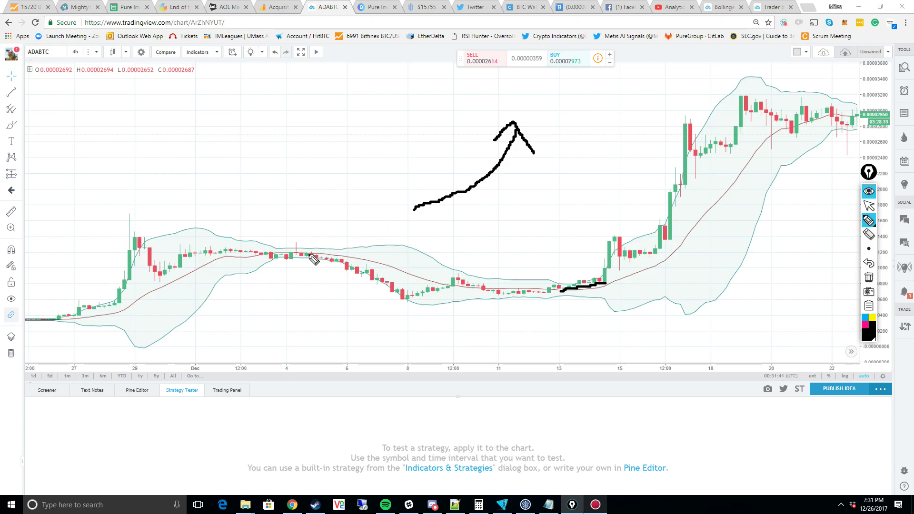
mouse_move(312, 256)
mouse_down()
mouse_move(370, 256)
mouse_move(331, 250)
mouse_move(437, 328)
mouse_up()
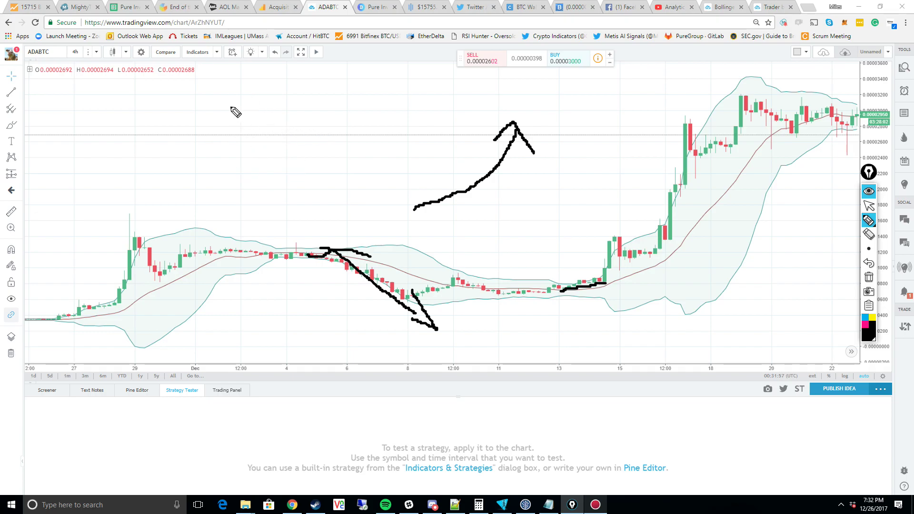
mouse_move(189, 85)
mouse_down()
mouse_move(190, 109)
mouse_move(223, 121)
mouse_move(217, 109)
mouse_up()
mouse_move(189, 143)
mouse_down()
mouse_move(184, 154)
mouse_move(197, 161)
mouse_up()
mouse_move(201, 146)
mouse_down()
mouse_move(198, 179)
mouse_move(227, 151)
mouse_move(220, 170)
mouse_up()
mouse_move(242, 140)
mouse_down()
mouse_move(236, 186)
mouse_move(251, 162)
mouse_up()
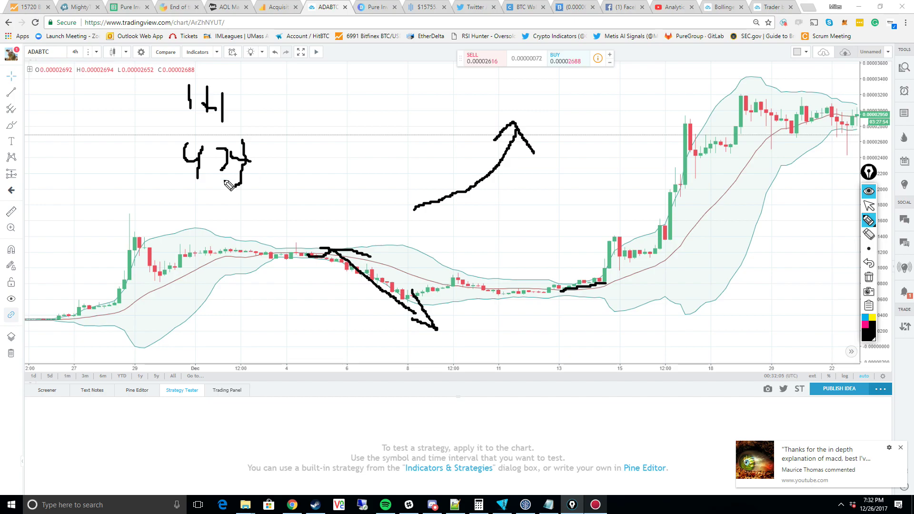
drag(202, 194, 197, 224)
mouse_move(232, 193)
mouse_down()
mouse_move(253, 223)
mouse_move(234, 191)
mouse_up()
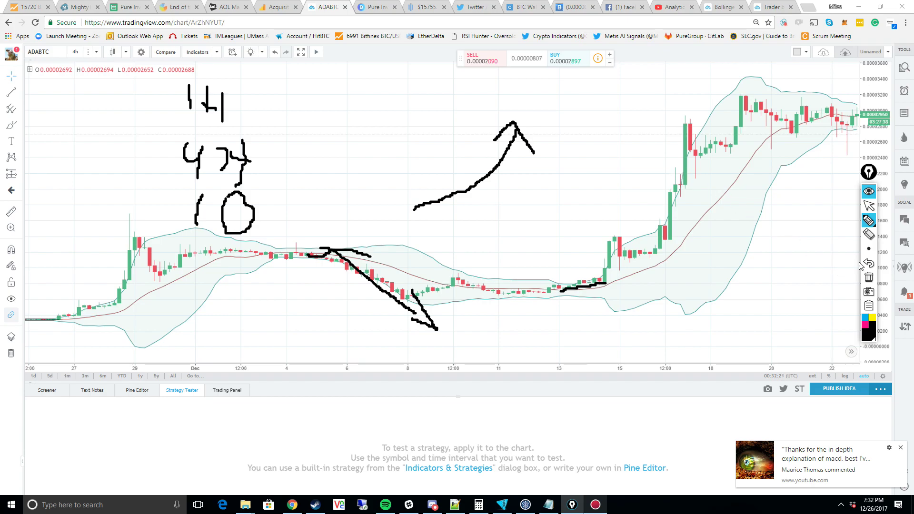
click(869, 278)
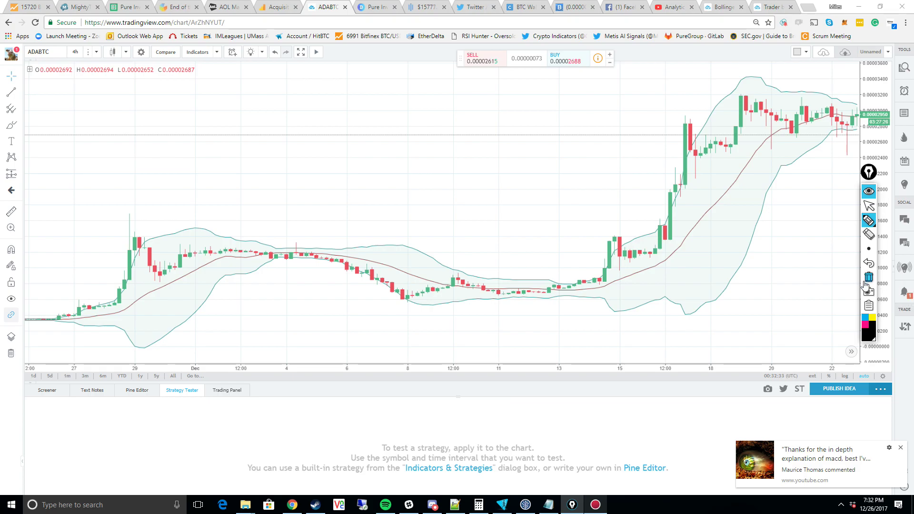
Pan the chart back and forth to frame December 4 through December 27, then pick the marker
click(869, 205)
drag(756, 235, 502, 220)
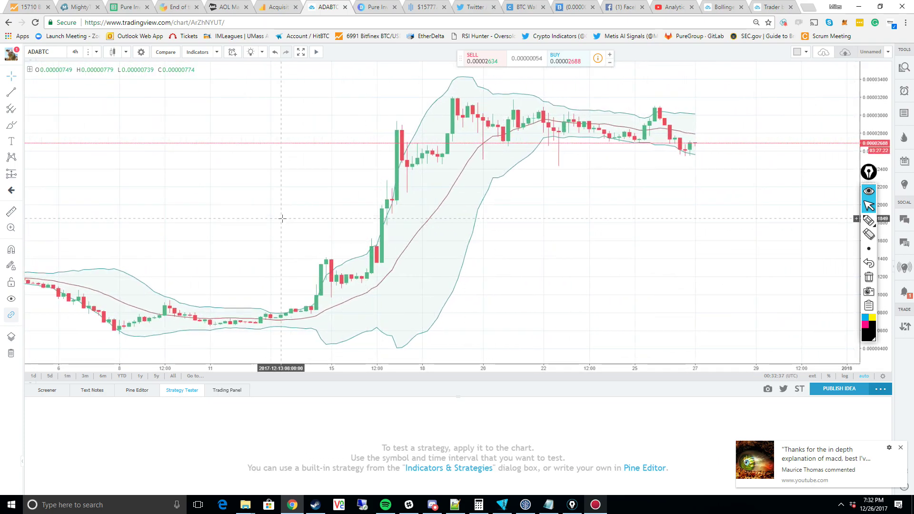
drag(282, 219, 616, 241)
drag(264, 223, 403, 226)
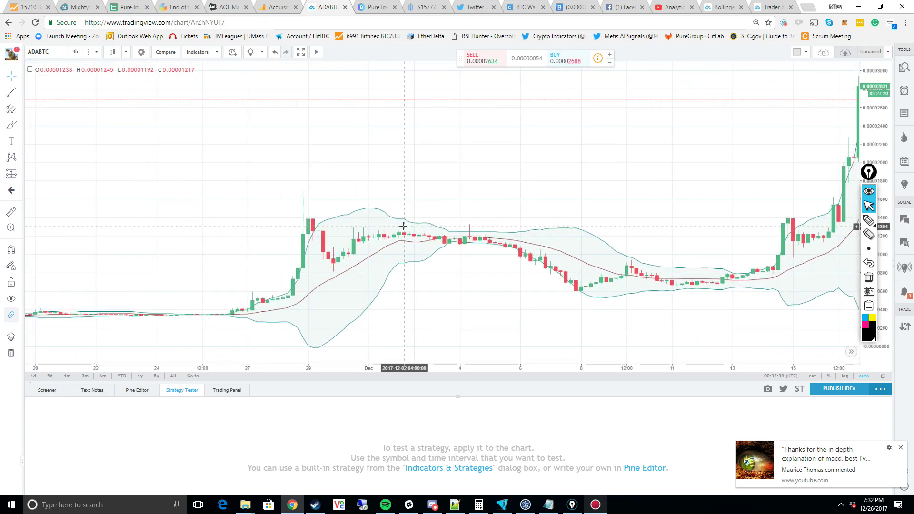
drag(221, 183, 332, 210)
drag(573, 306, 295, 292)
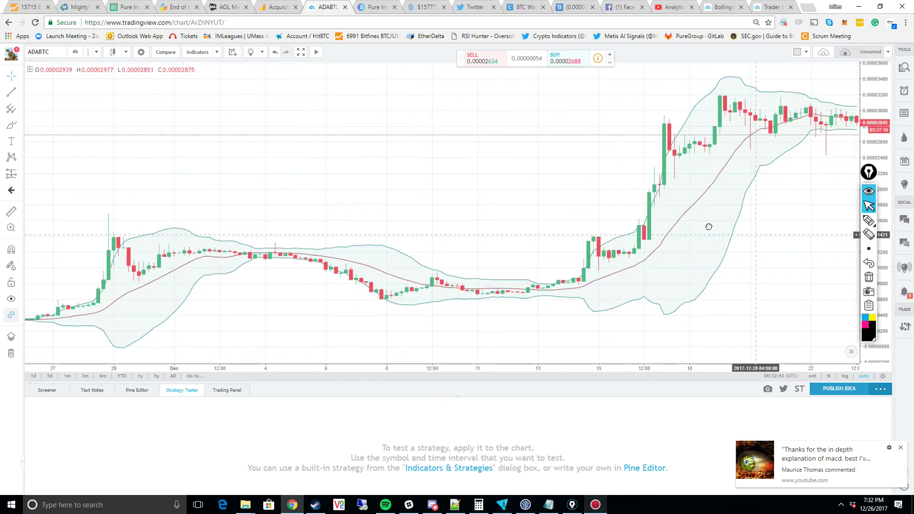
drag(708, 226, 469, 198)
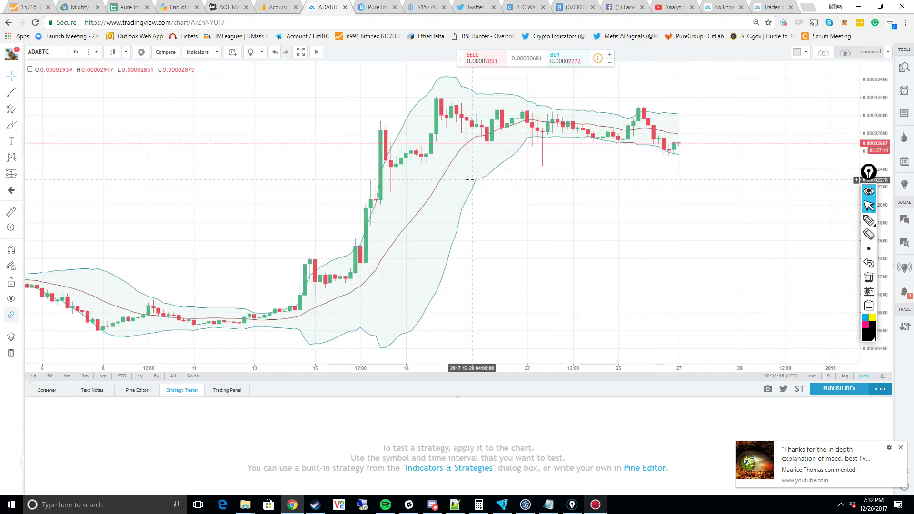
drag(506, 193, 638, 215)
click(869, 219)
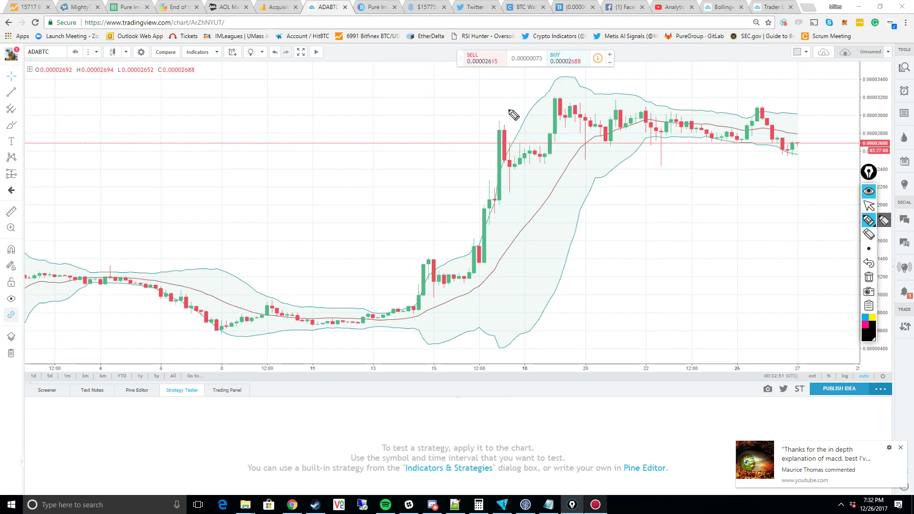
Circle the candles near Dec 17, Dec 15 and Dec 6, and trace the rally up from Dec 15
mouse_move(505, 110)
mouse_down()
mouse_move(478, 152)
mouse_move(510, 174)
mouse_move(500, 116)
mouse_move(482, 134)
mouse_up()
mouse_move(430, 249)
mouse_down()
mouse_move(421, 300)
mouse_move(450, 266)
mouse_move(425, 254)
mouse_up()
mouse_move(151, 284)
mouse_down()
mouse_move(164, 312)
mouse_move(166, 270)
mouse_move(145, 285)
mouse_up()
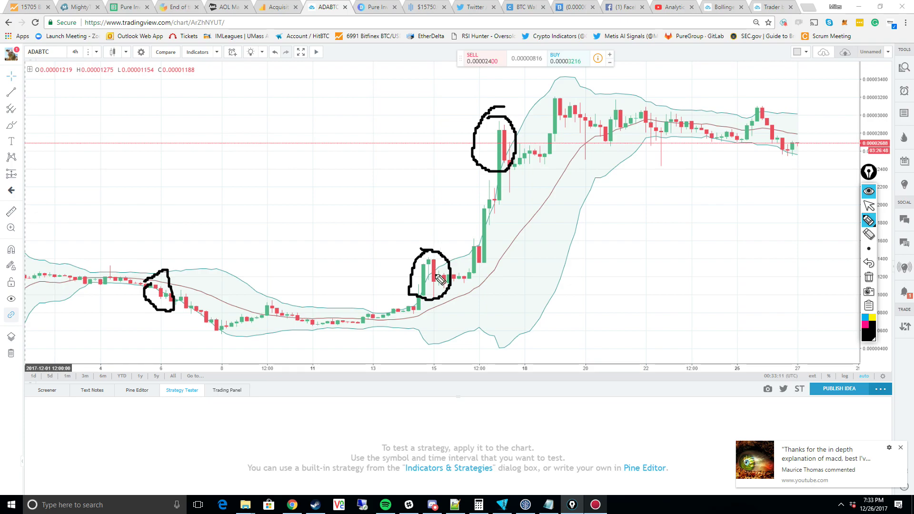
mouse_move(436, 273)
mouse_down()
mouse_move(497, 219)
mouse_move(548, 136)
mouse_move(577, 116)
mouse_move(594, 125)
mouse_up()
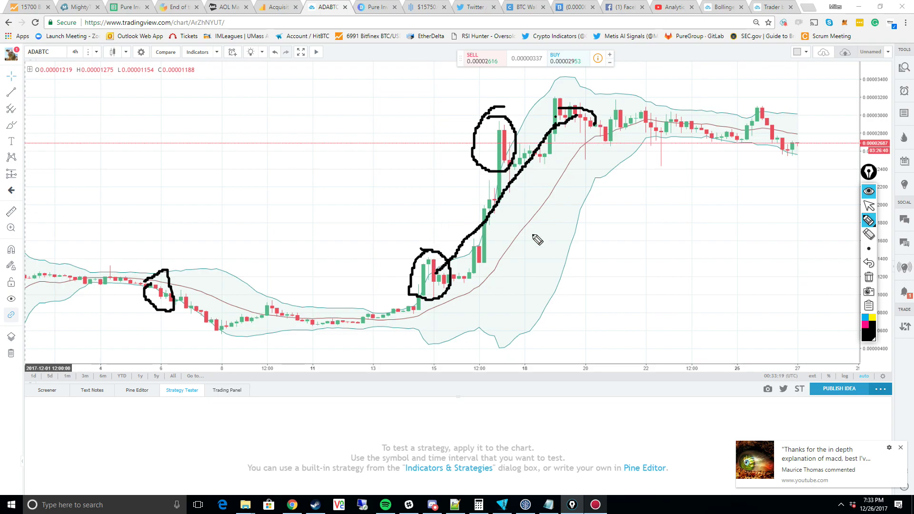
Underline the Dec 15–20 span and bracket the Dec 5–8 stretch along the date axis
drag(430, 370, 596, 381)
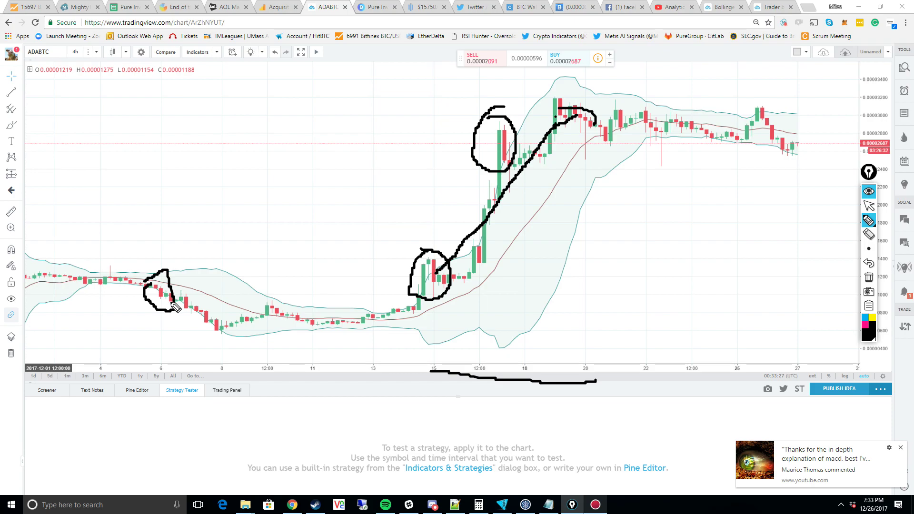
mouse_move(142, 357)
mouse_down()
mouse_move(246, 357)
mouse_move(246, 336)
mouse_move(251, 378)
mouse_up()
drag(146, 338, 140, 378)
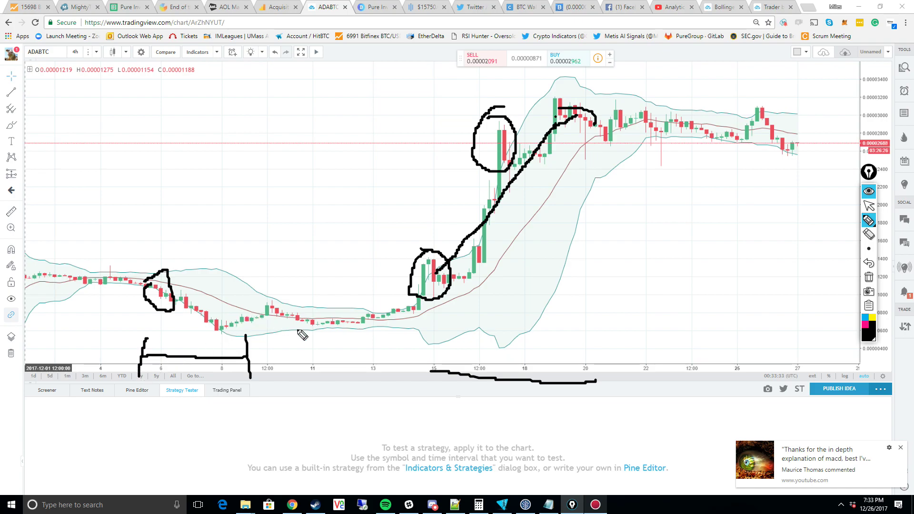